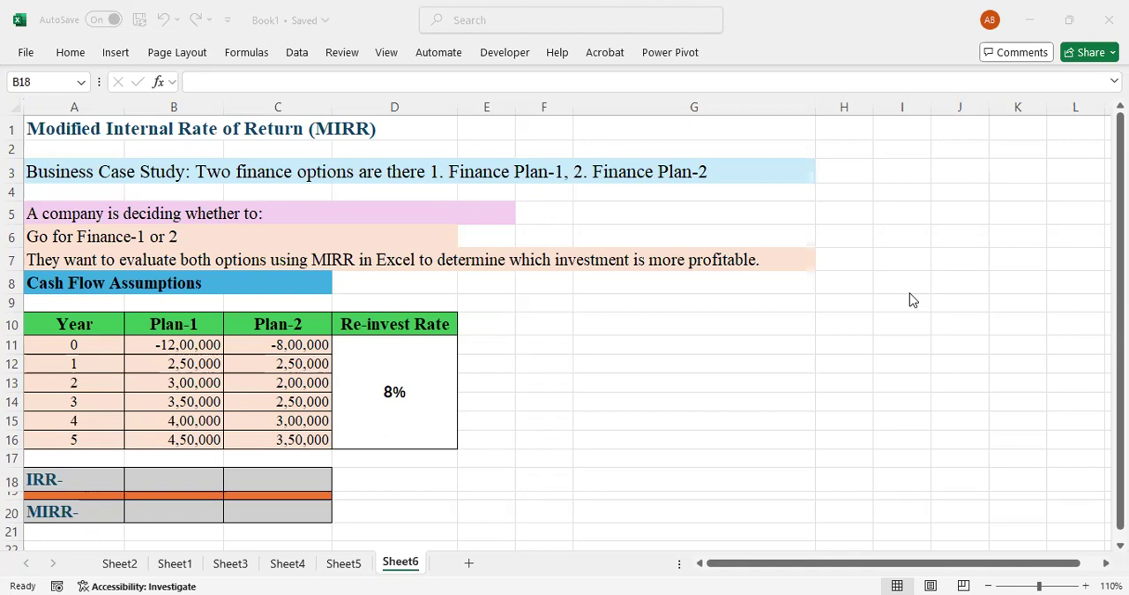
Examine the initial investments and yearly cash flows of Plan-1 and Plan-2, plus the re-invest rate.
left_click(187, 346)
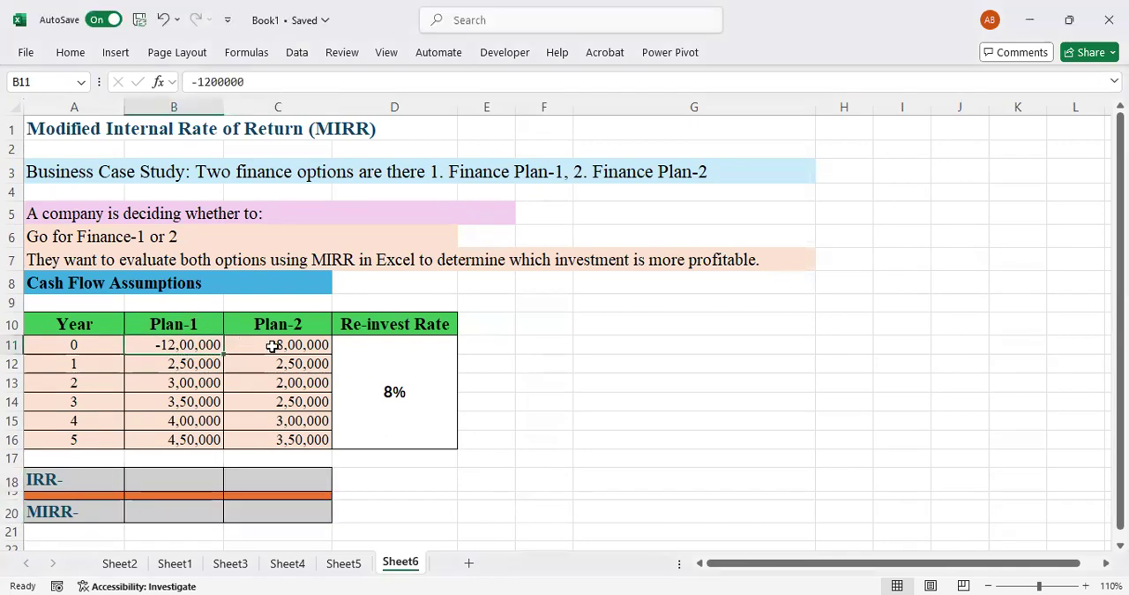
left_click(271, 345)
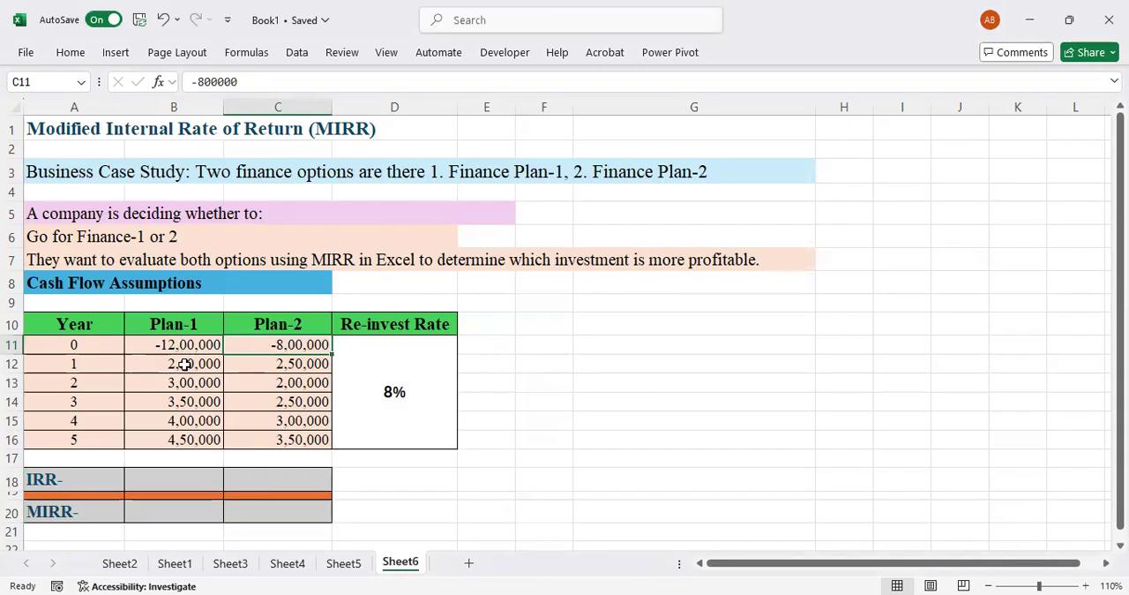
left_click_drag(187, 359, 180, 439)
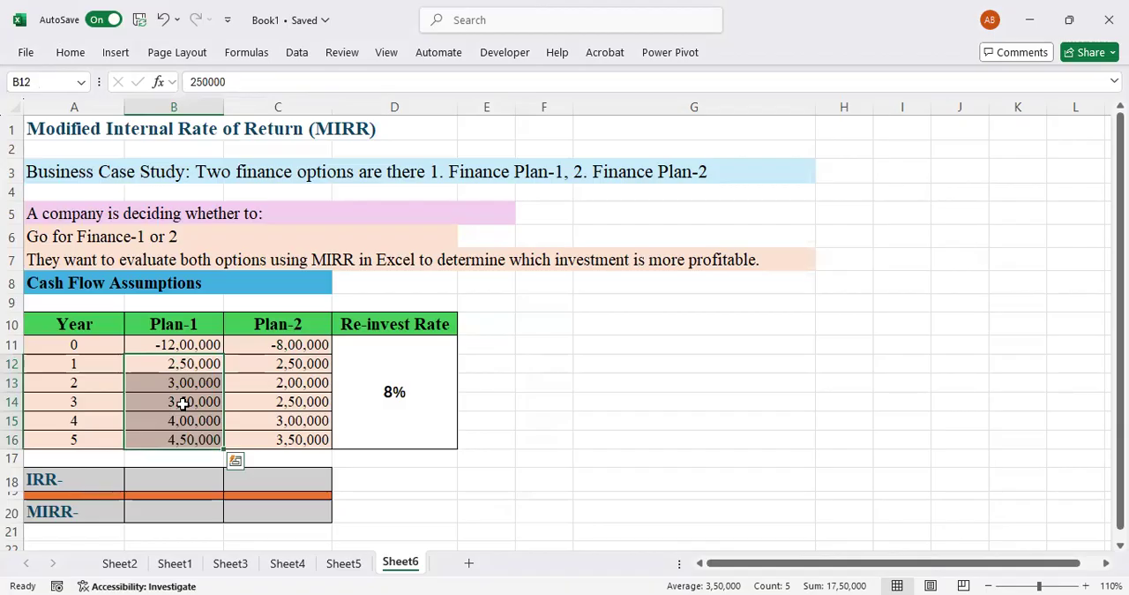
left_click(277, 363)
left_click_drag(277, 363, 262, 436)
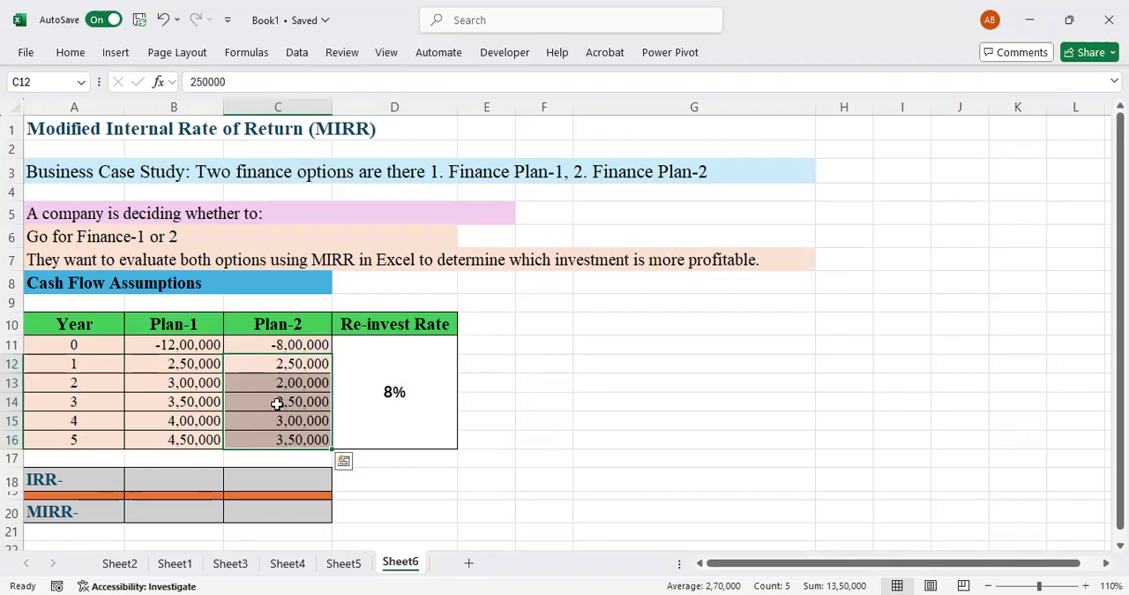
left_click(388, 396)
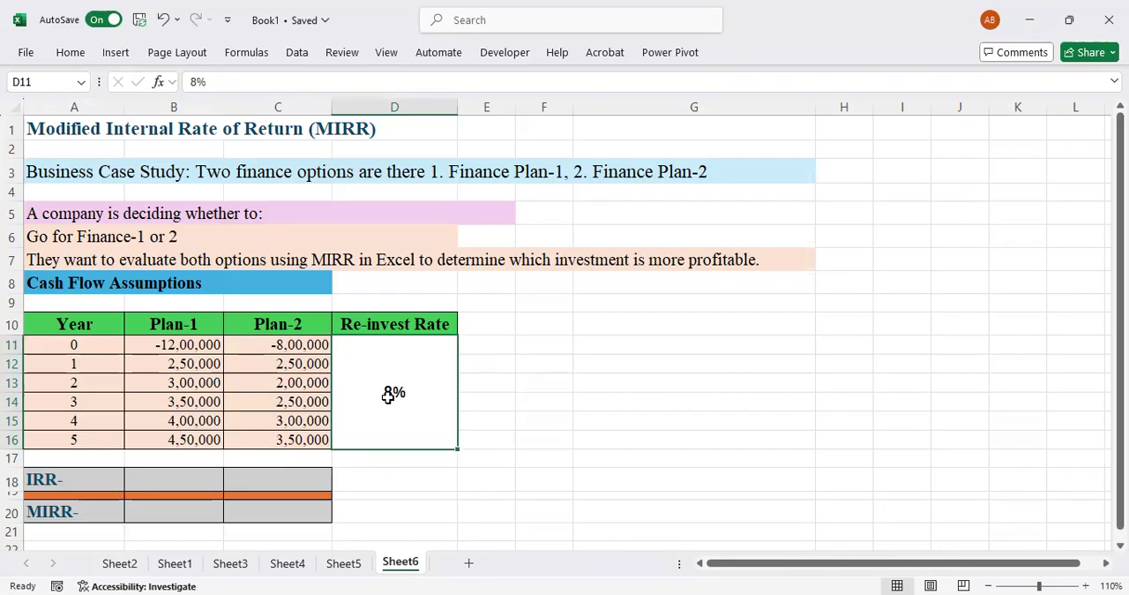
Calculate Plan-1's IRR in cell B18 with the IRR function over cash flows B11:B16.
left_click(156, 481)
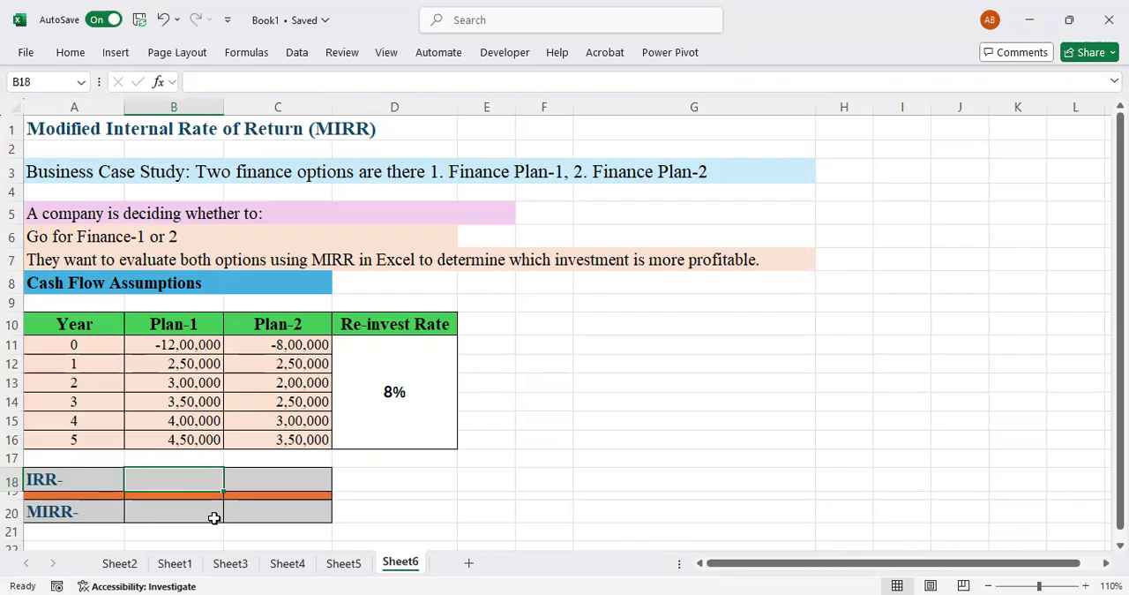
type("=")
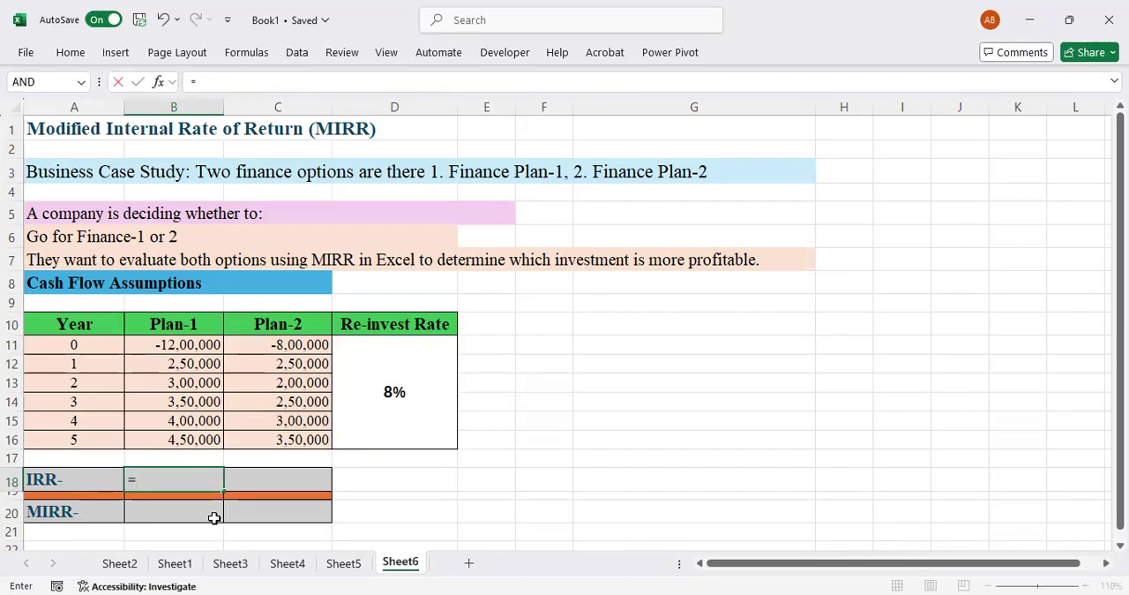
type("irr")
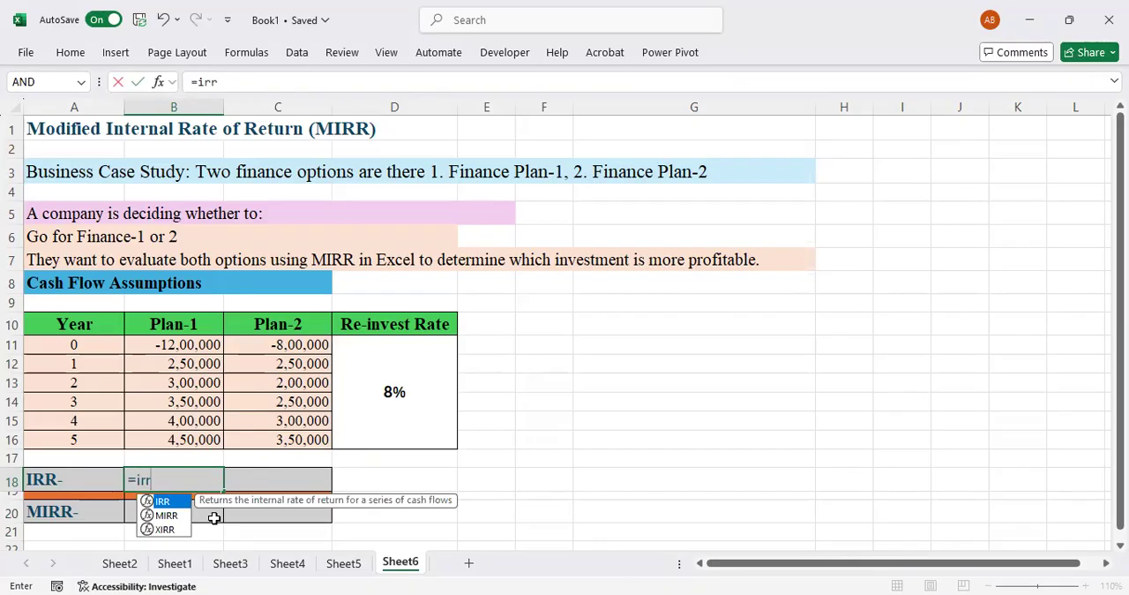
type("(")
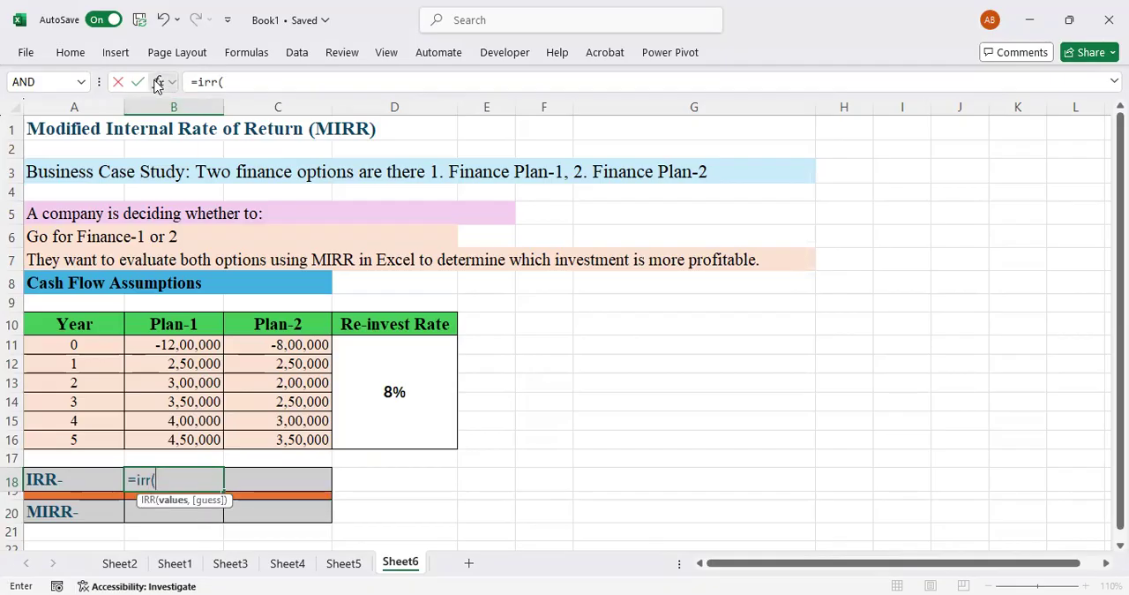
key("ctrl+a")
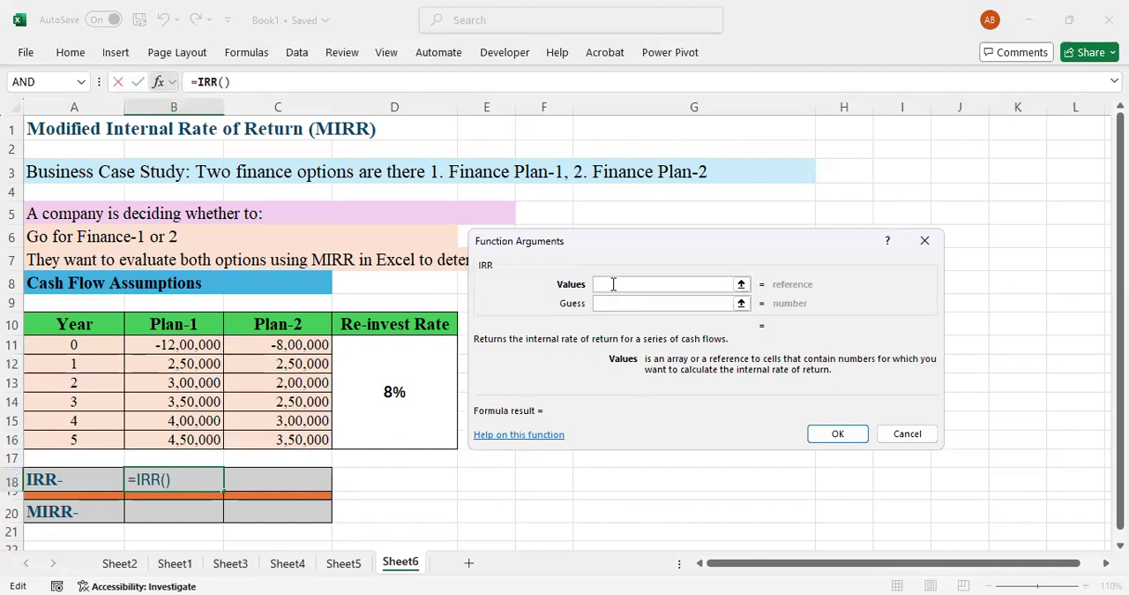
left_click(187, 344)
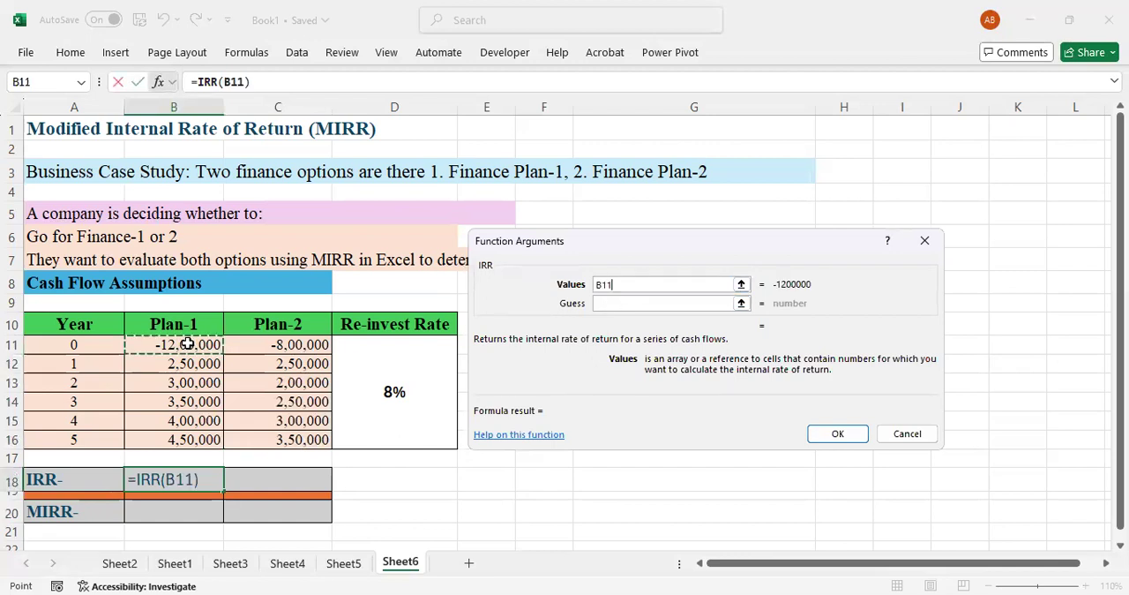
left_click(184, 434, "shift")
left_click(829, 435)
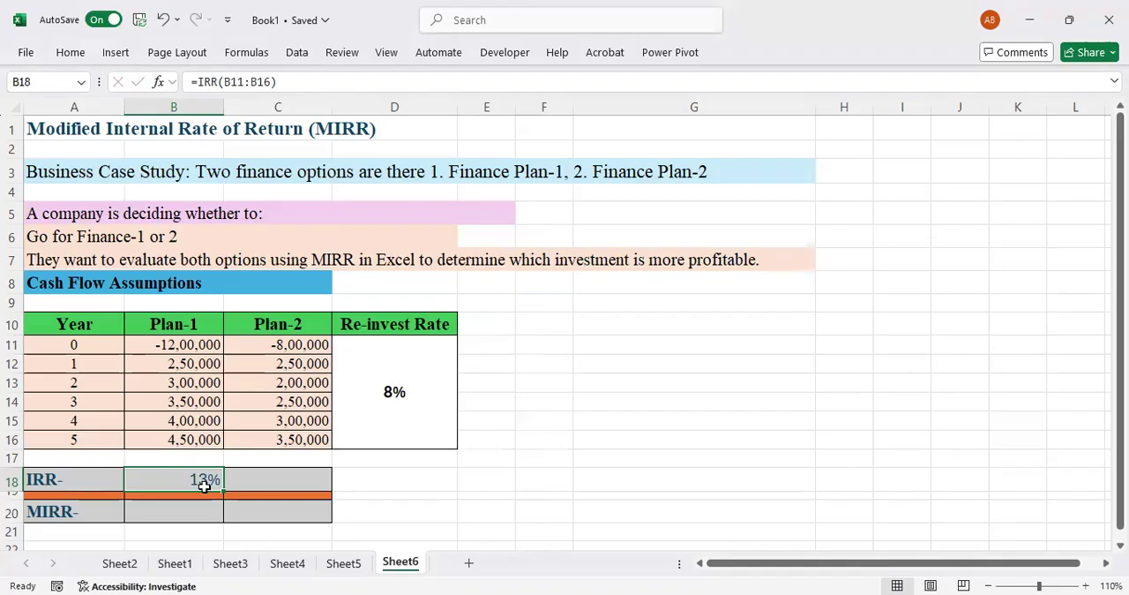
Calculate Plan-2's IRR in cell C18 with the IRR function over cash flows C11:C16.
left_click(295, 478)
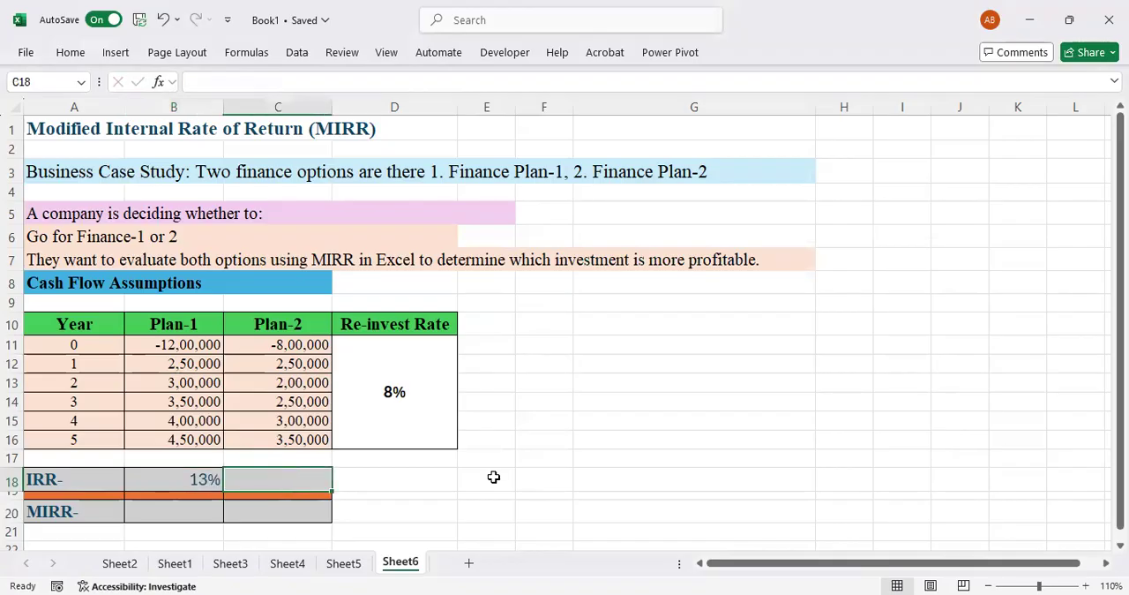
type("=")
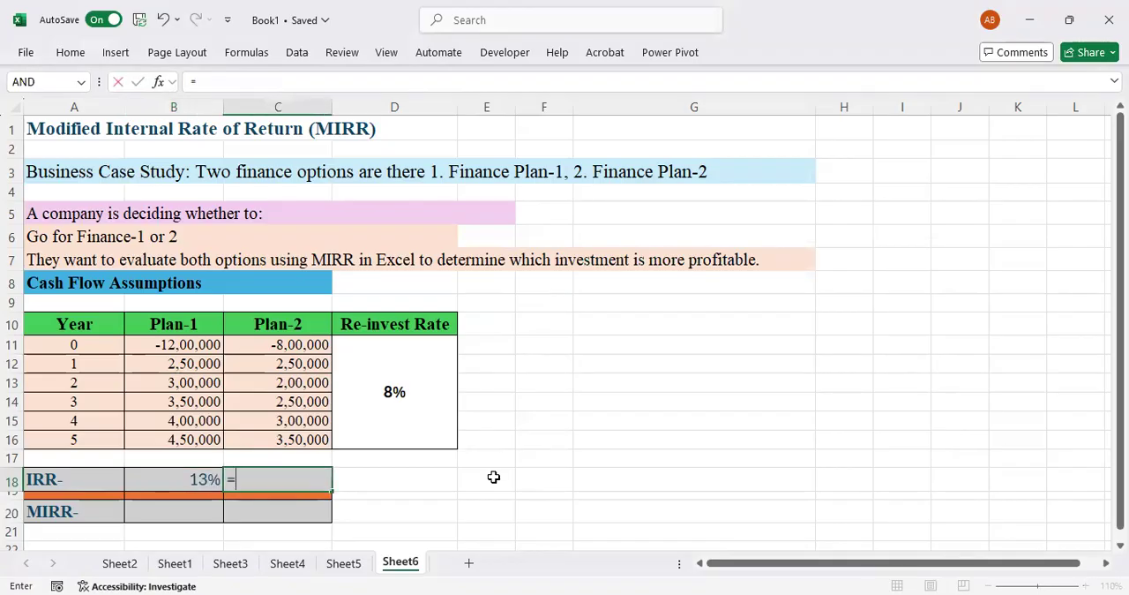
type("irr")
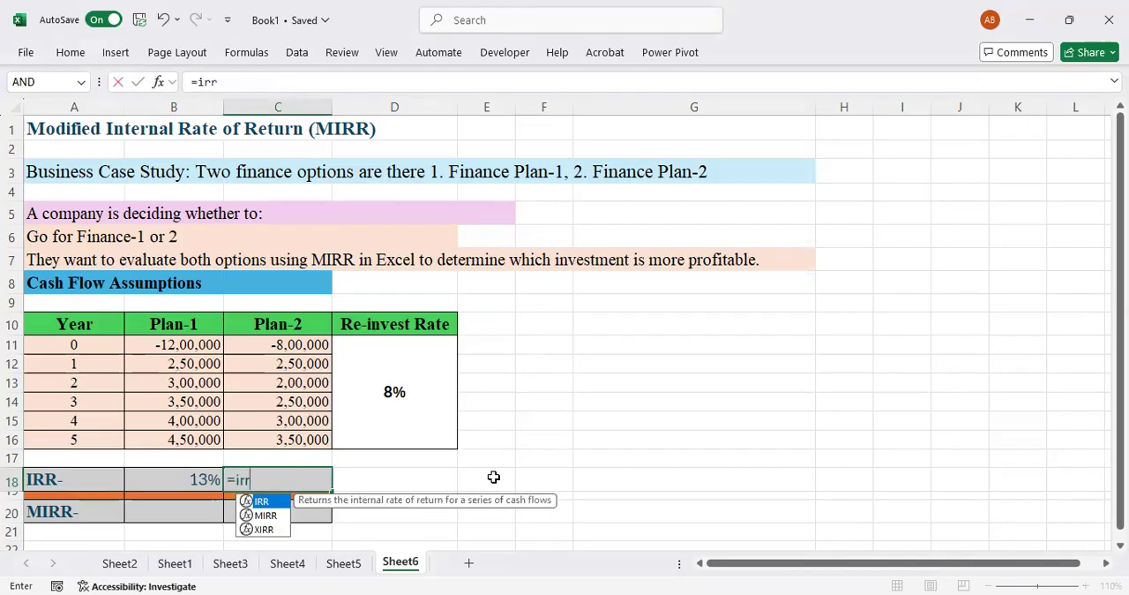
type("(")
key("ctrl+a")
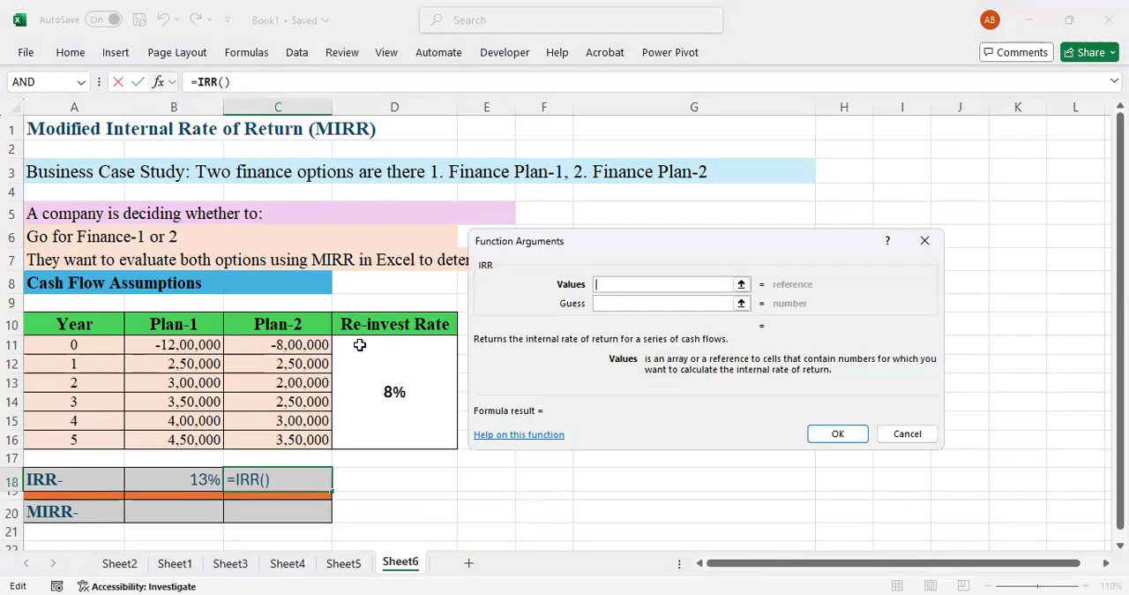
left_click(302, 346)
left_click_drag(303, 347, 285, 433)
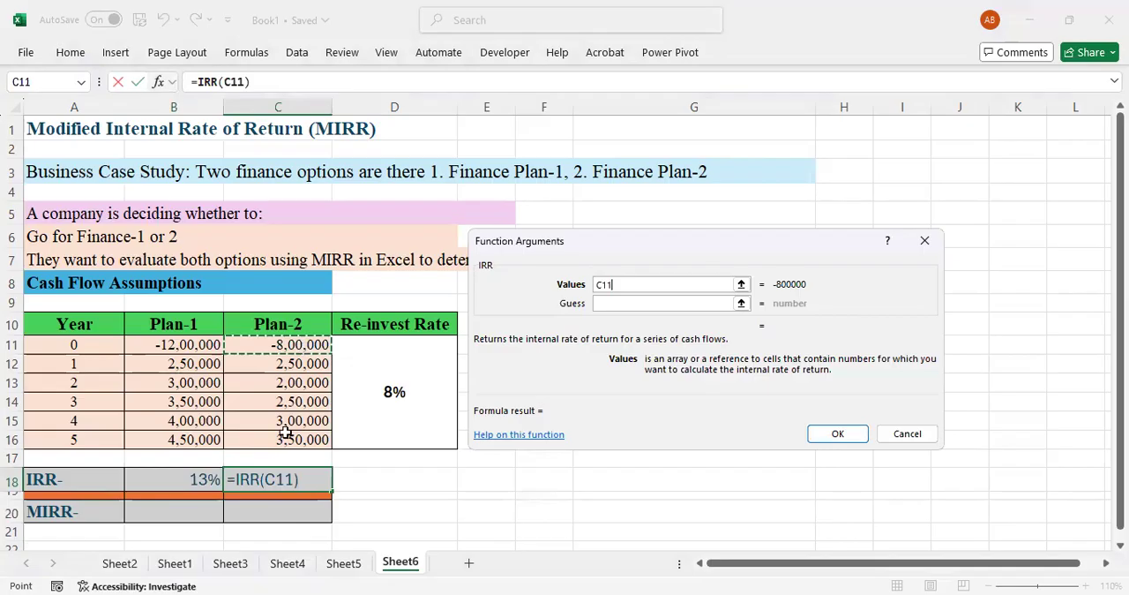
left_click(836, 434)
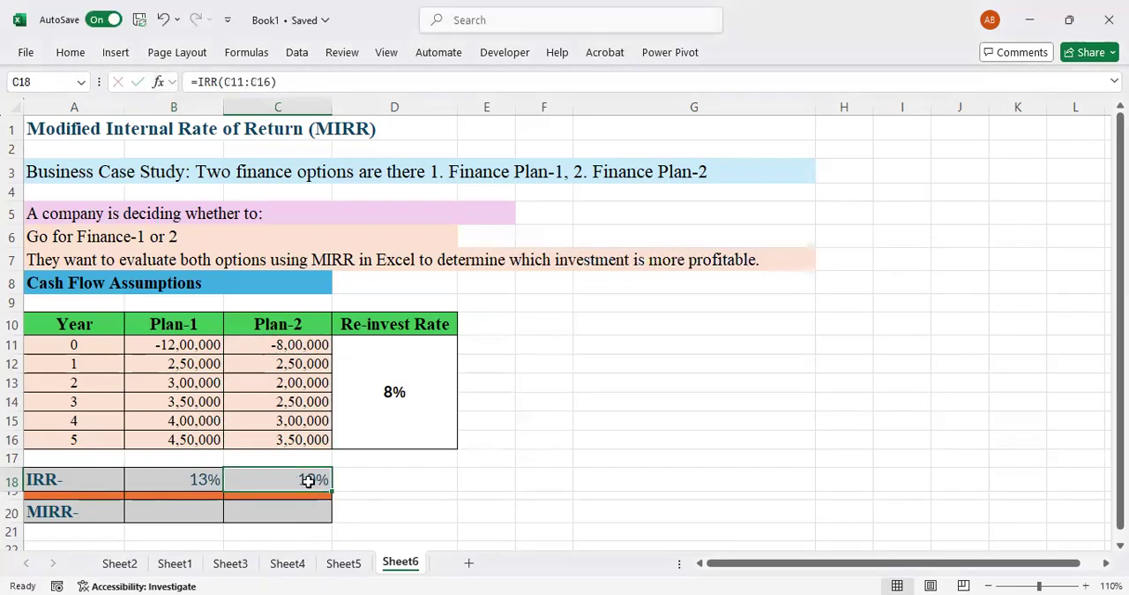
Compare the IRR results of Plan-1 and Plan-2 in row 18.
left_click(185, 475)
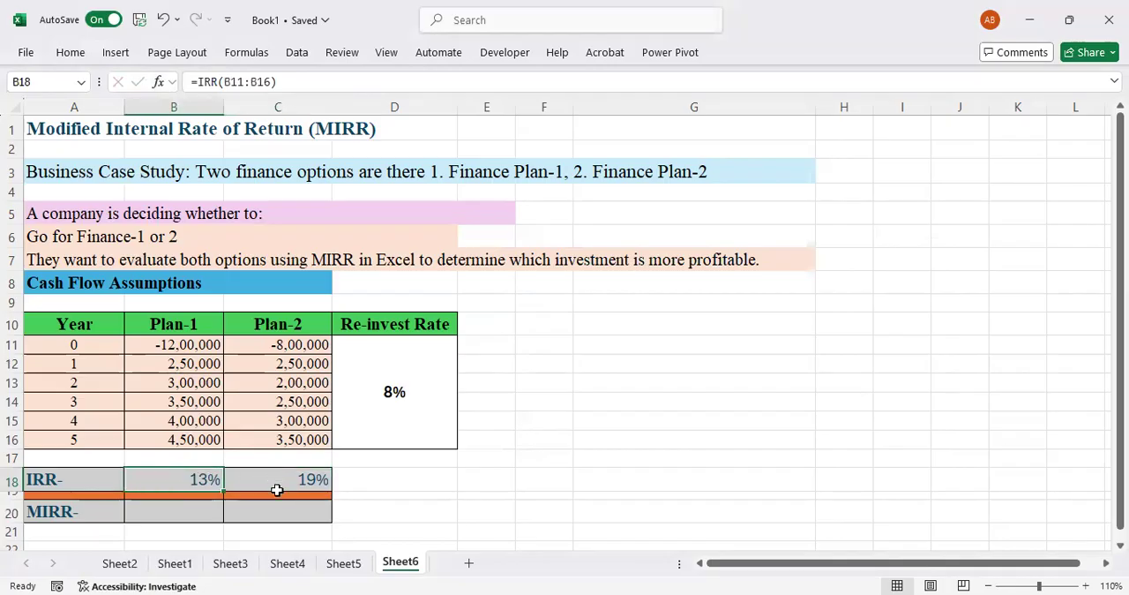
key("Right")
key("Right")
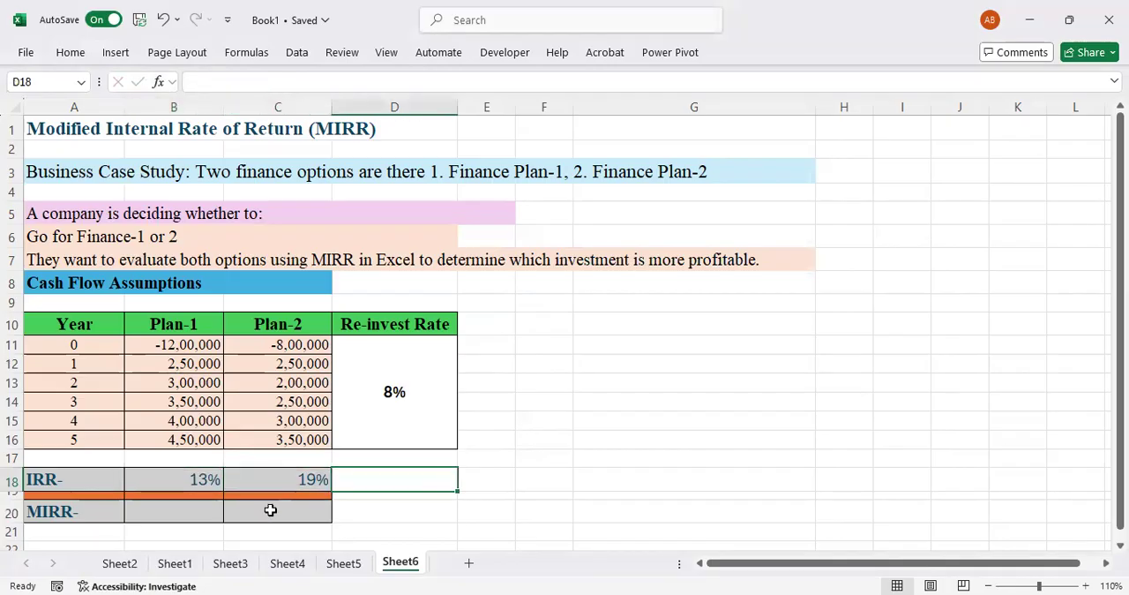
key("Left")
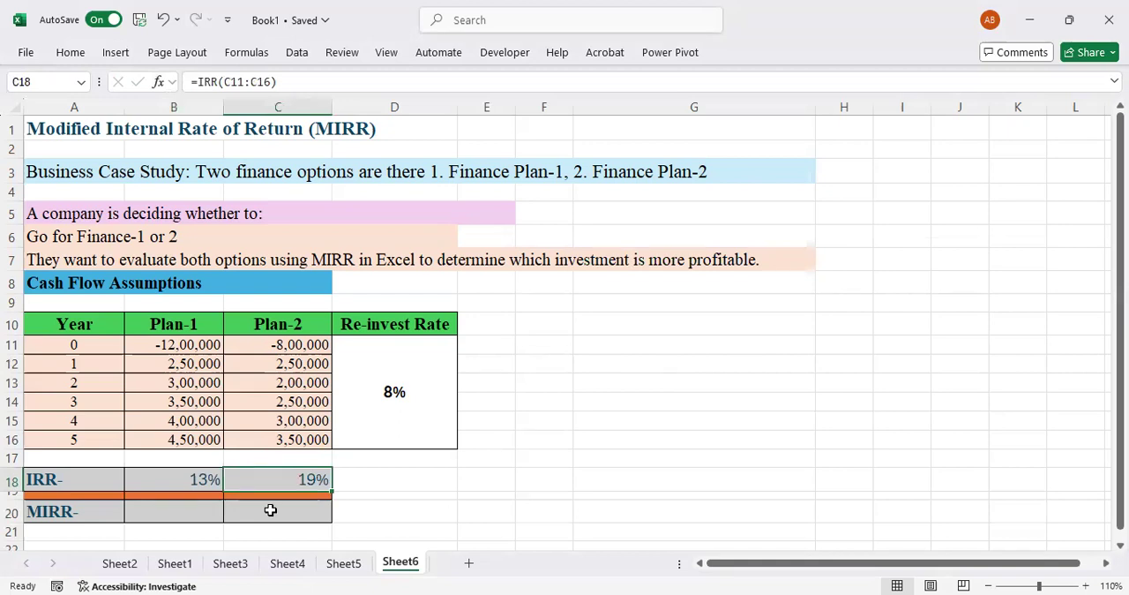
Enter a MIRR function in cell B20 with Plan-1's cash flows B11:B16 as its values.
key("Down")
key("Down")
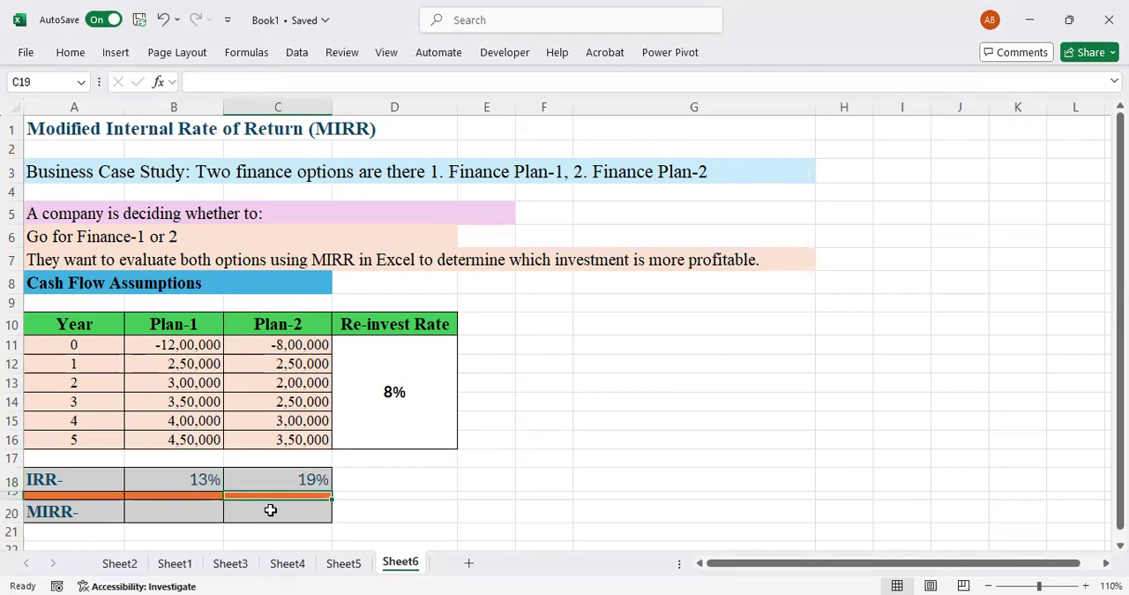
key("Left")
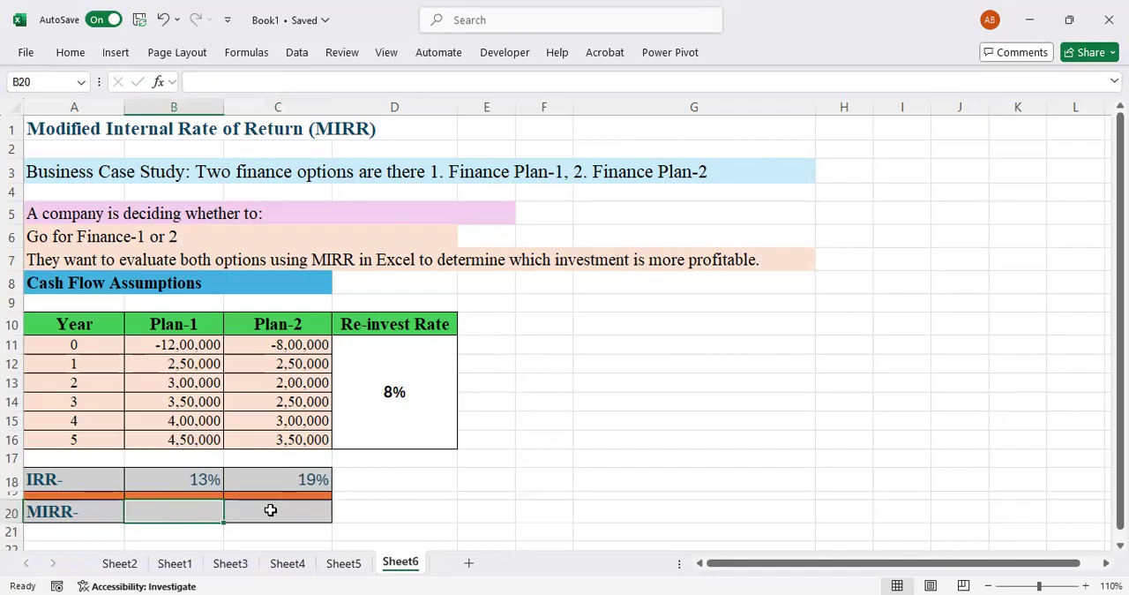
type("=")
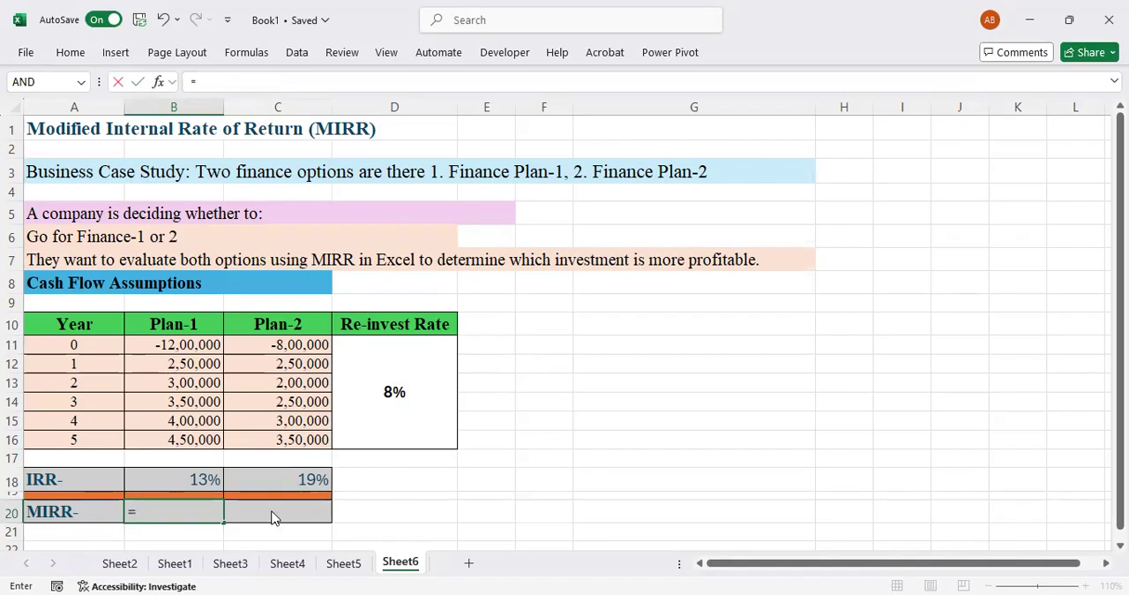
type("mirr(")
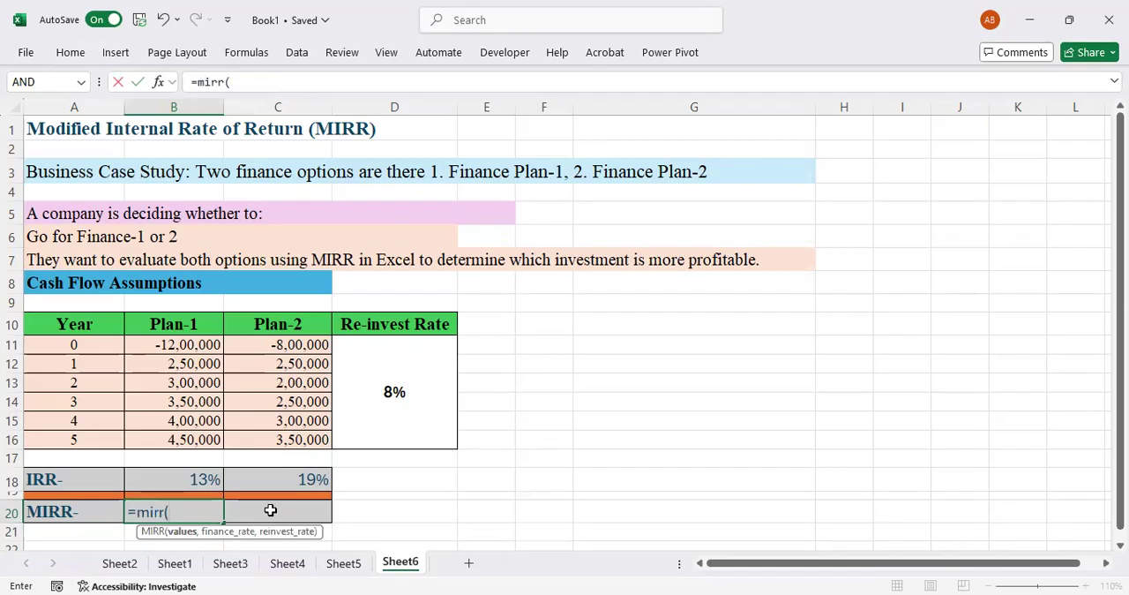
left_click(158, 81)
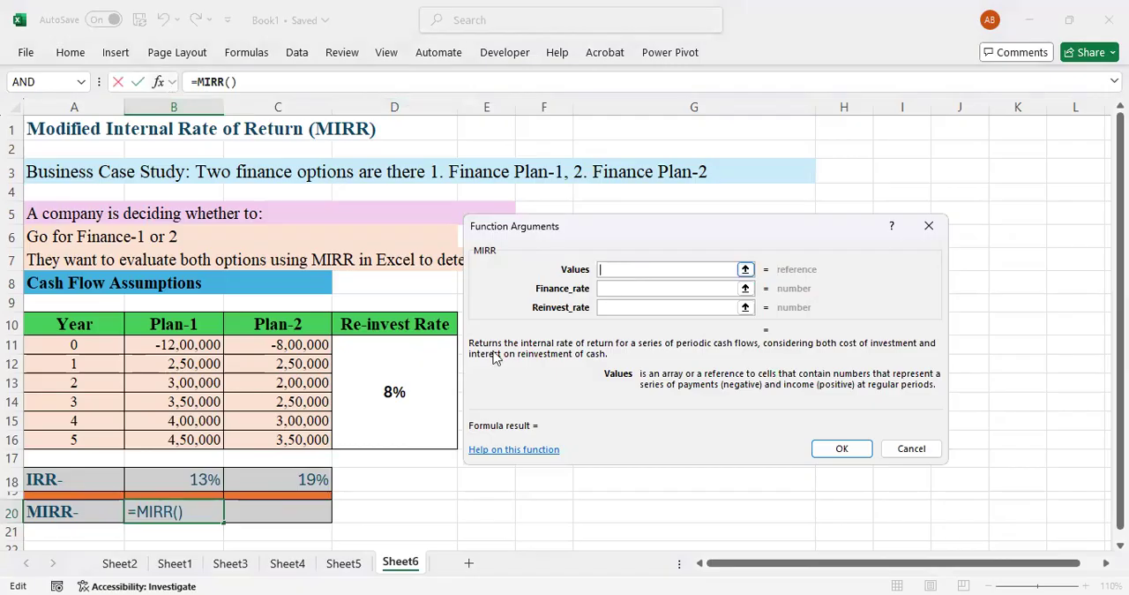
left_click(205, 349)
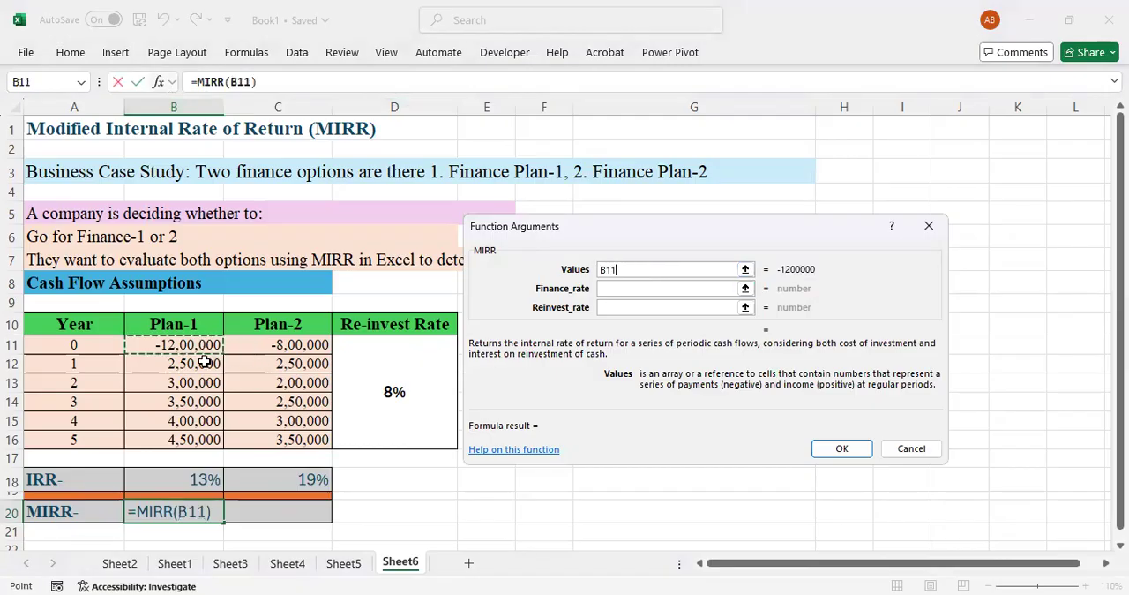
left_click(188, 432, "shift")
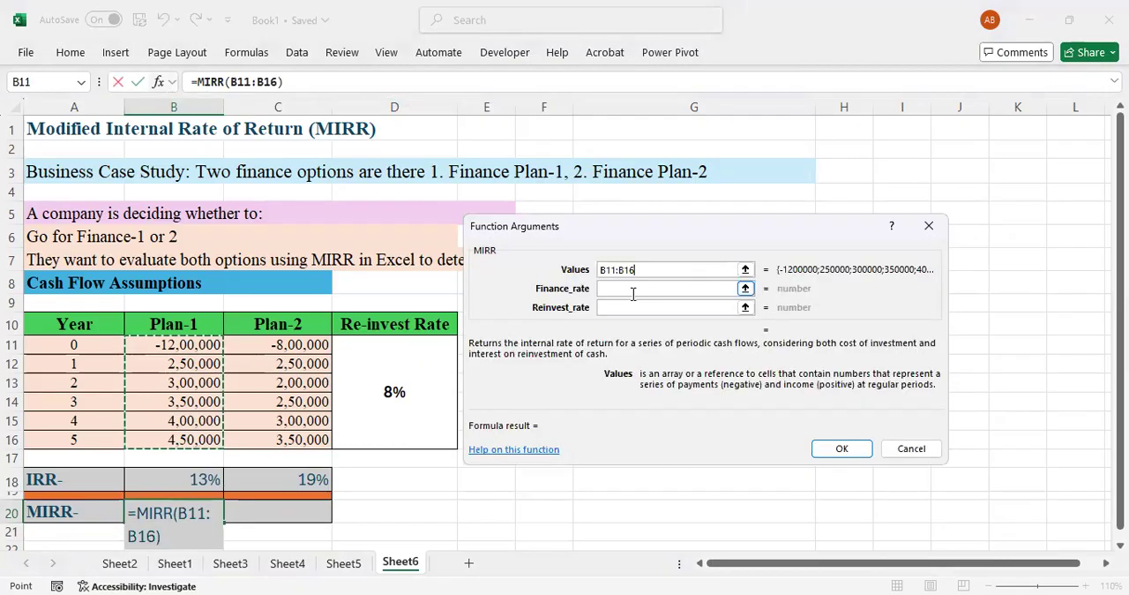
Complete Plan-1's MIRR formula with B18 as the finance rate and D11 as the reinvest rate.
left_click(633, 291)
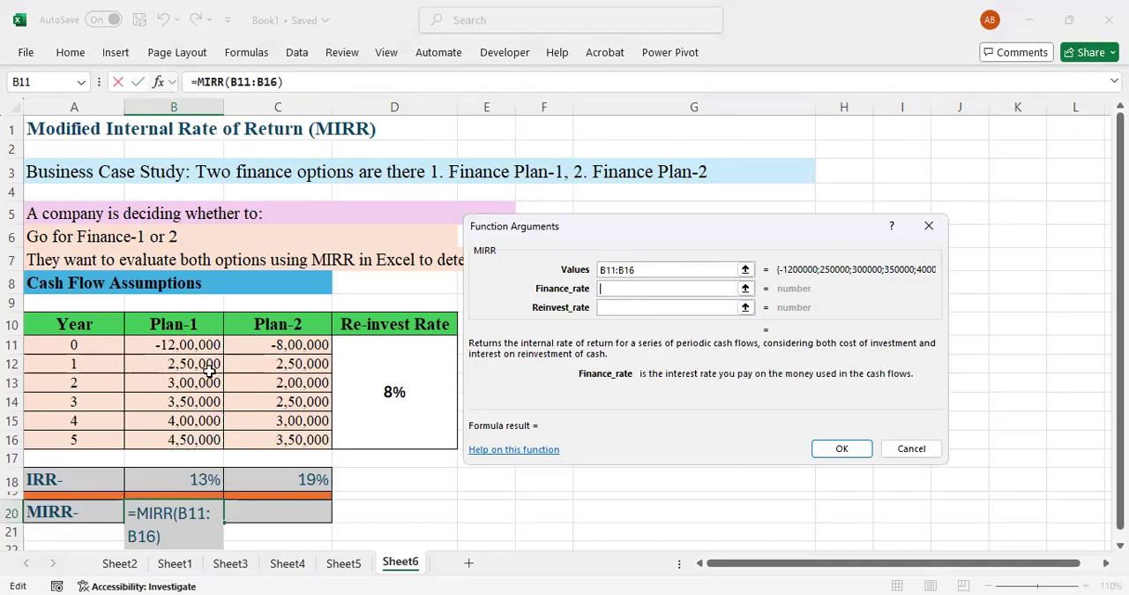
left_click(198, 481)
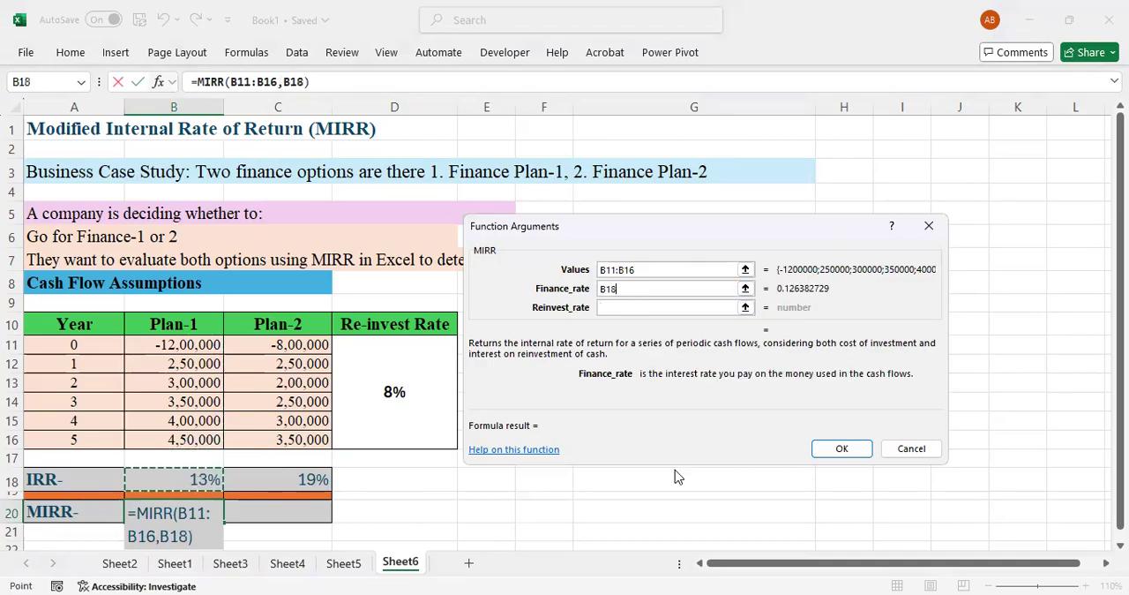
left_click(627, 307)
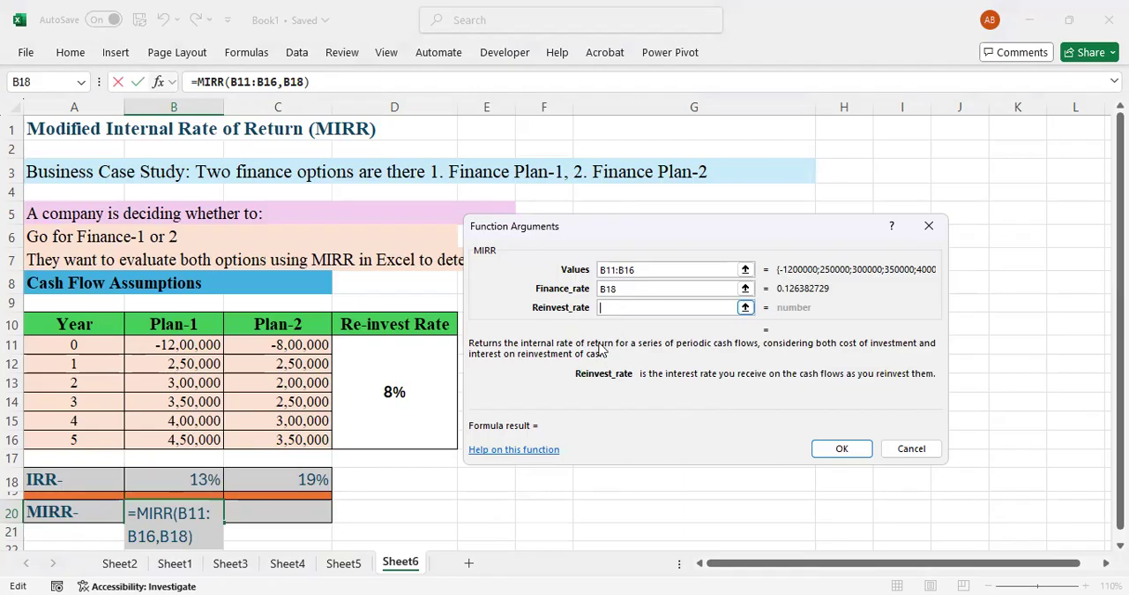
left_click(397, 395)
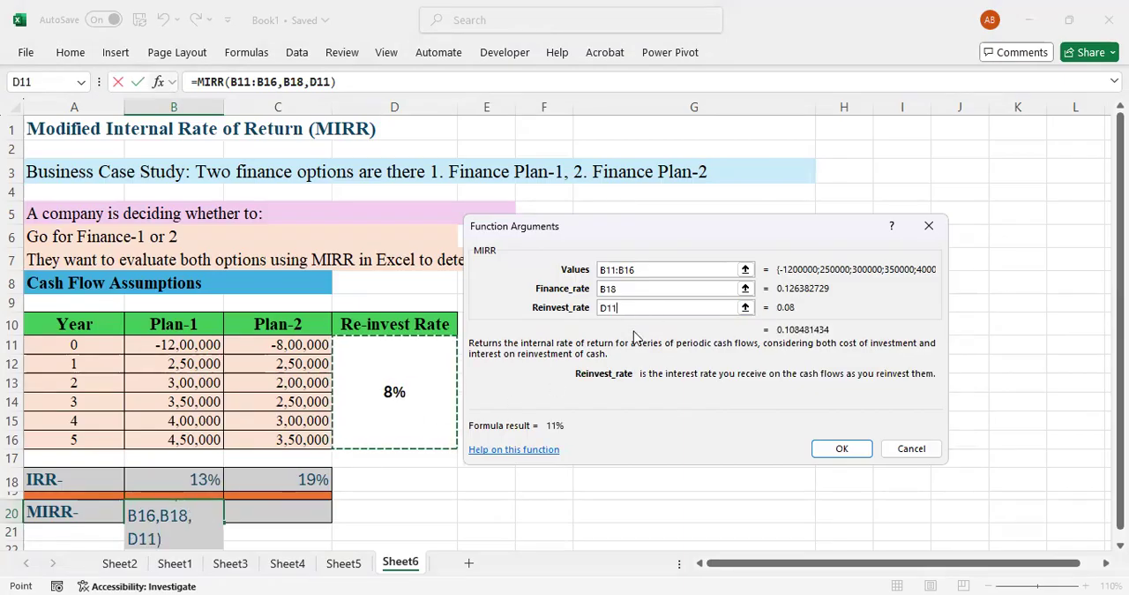
left_click(839, 449)
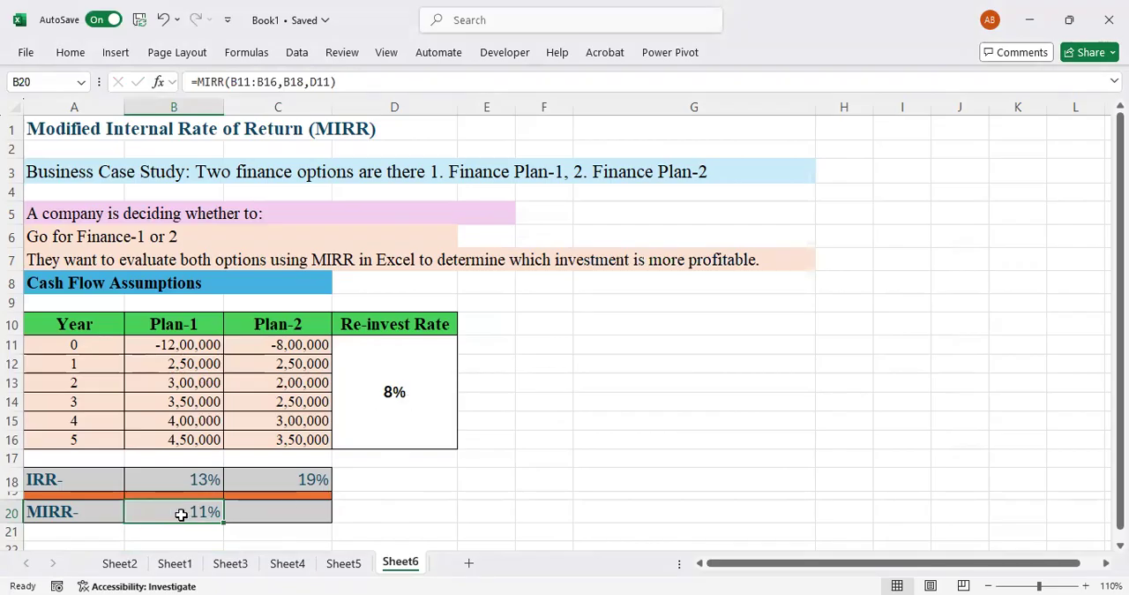
Enter a MIRR function in cell C20 with Plan-2's cash flows C11:C16 as its values.
left_click(262, 512)
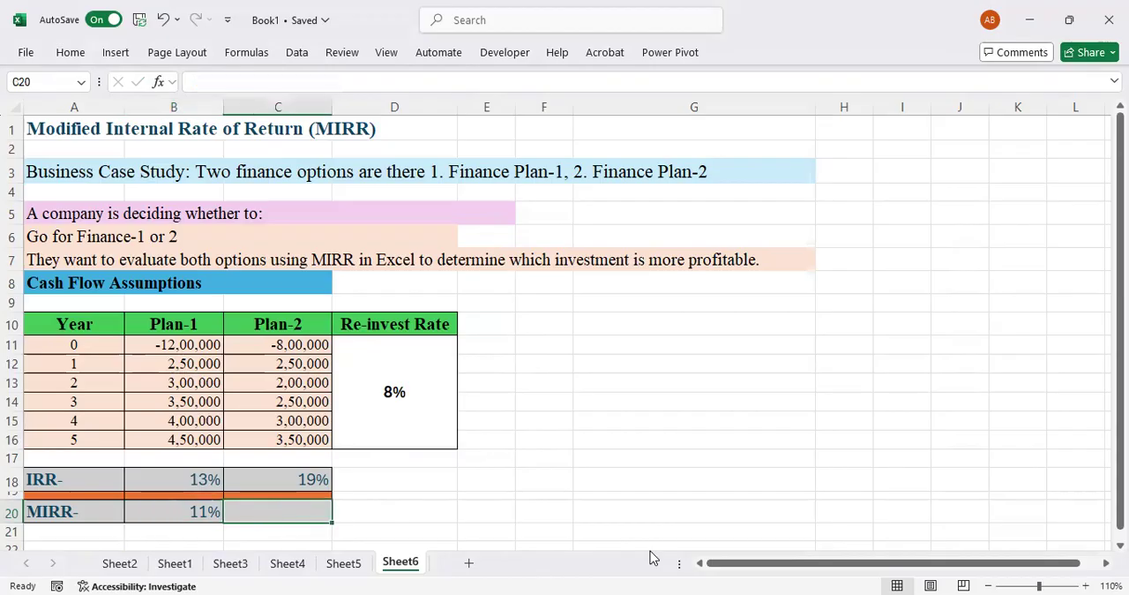
type("=")
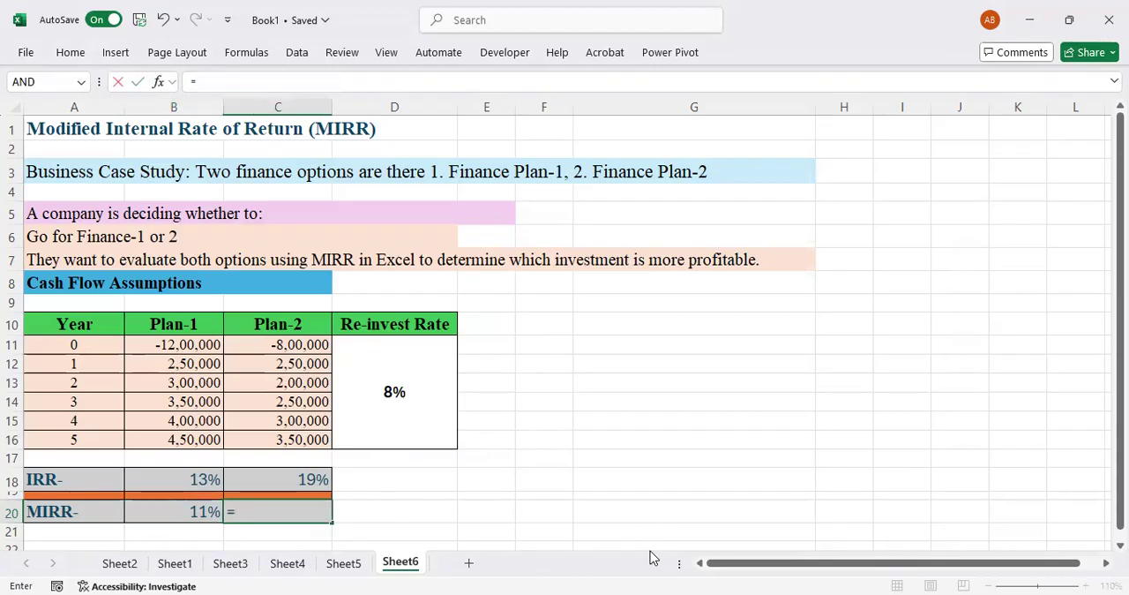
type("mirr(")
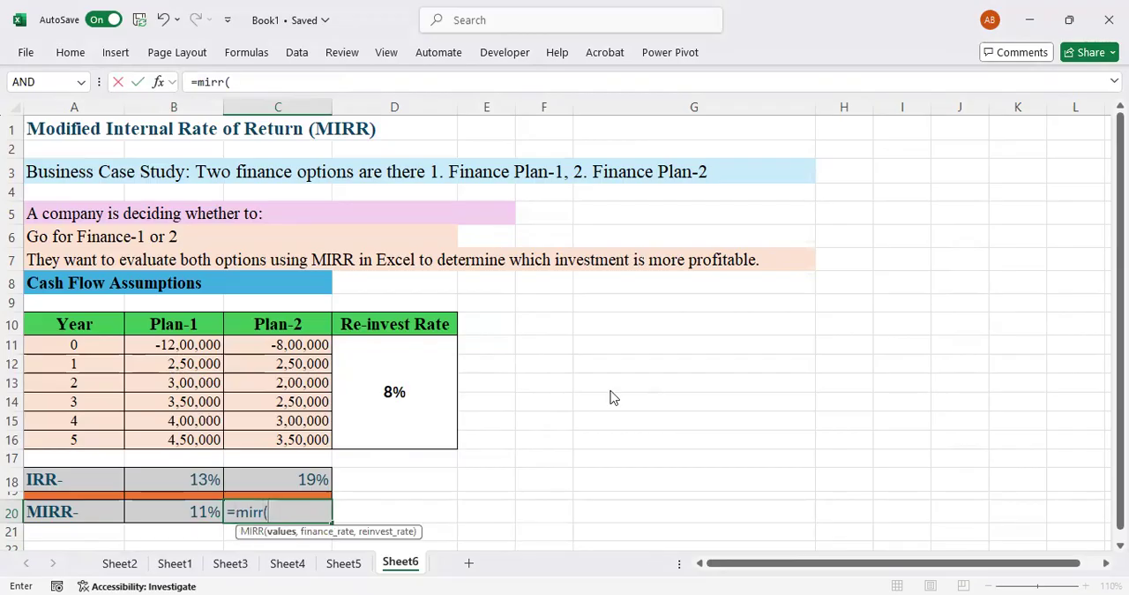
key("ctrl+a")
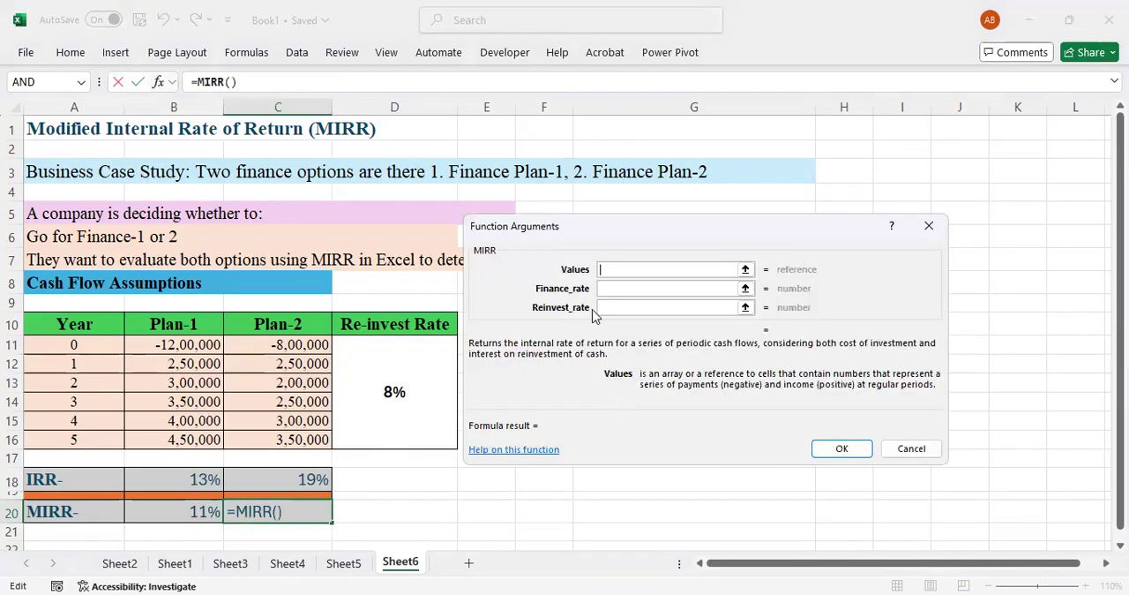
left_click(299, 346)
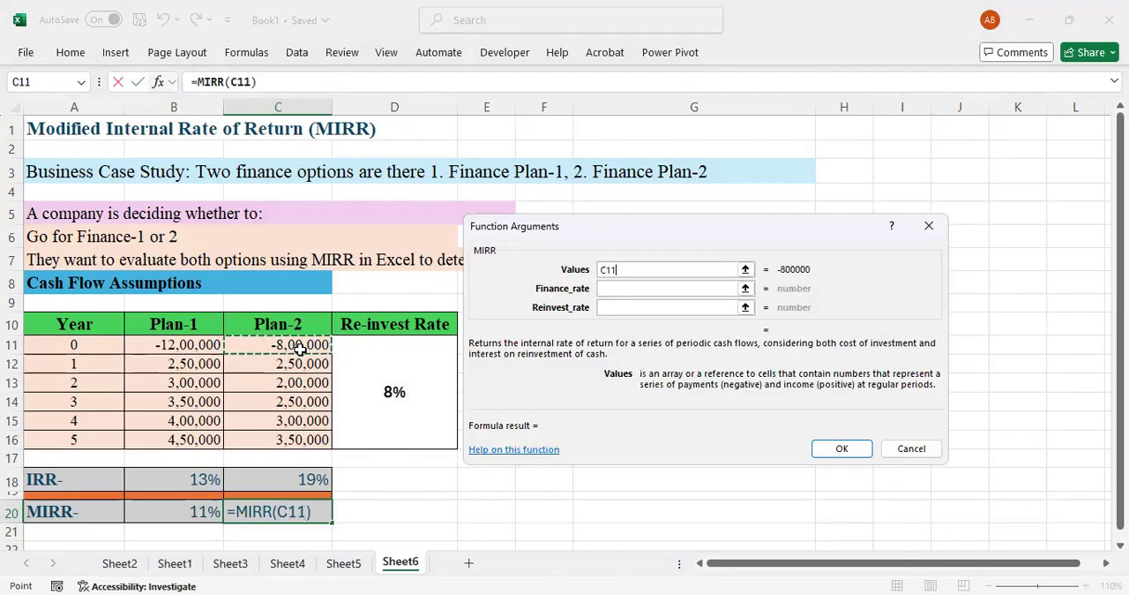
key("ctrl+shift+Down")
Complete Plan-2's MIRR formula with C18 as the finance rate and D11 as the reinvest rate.
left_click(618, 288)
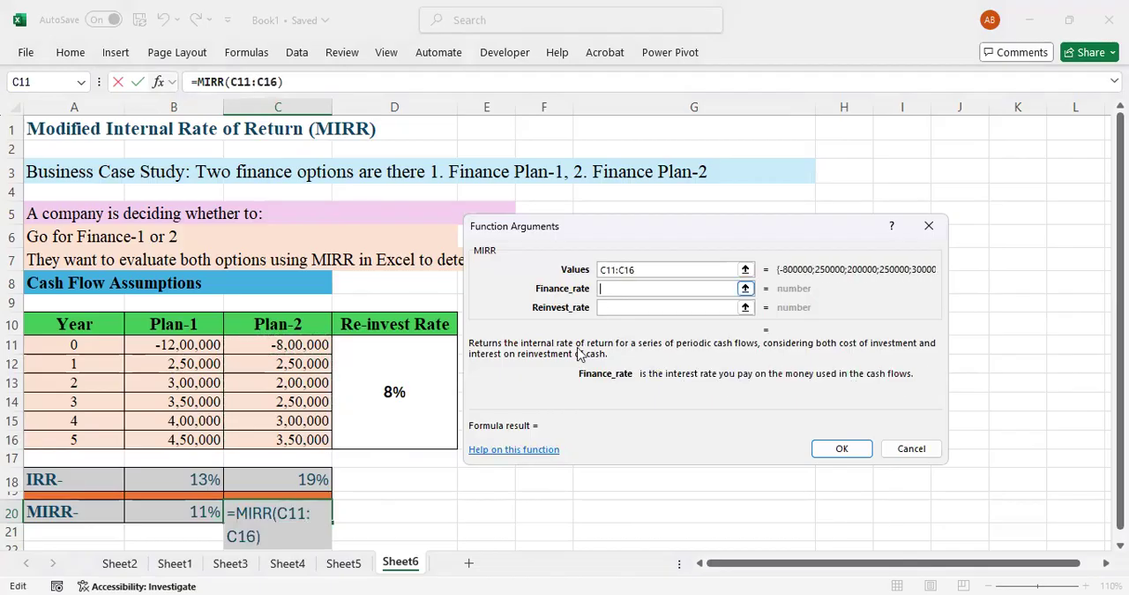
left_click(305, 477)
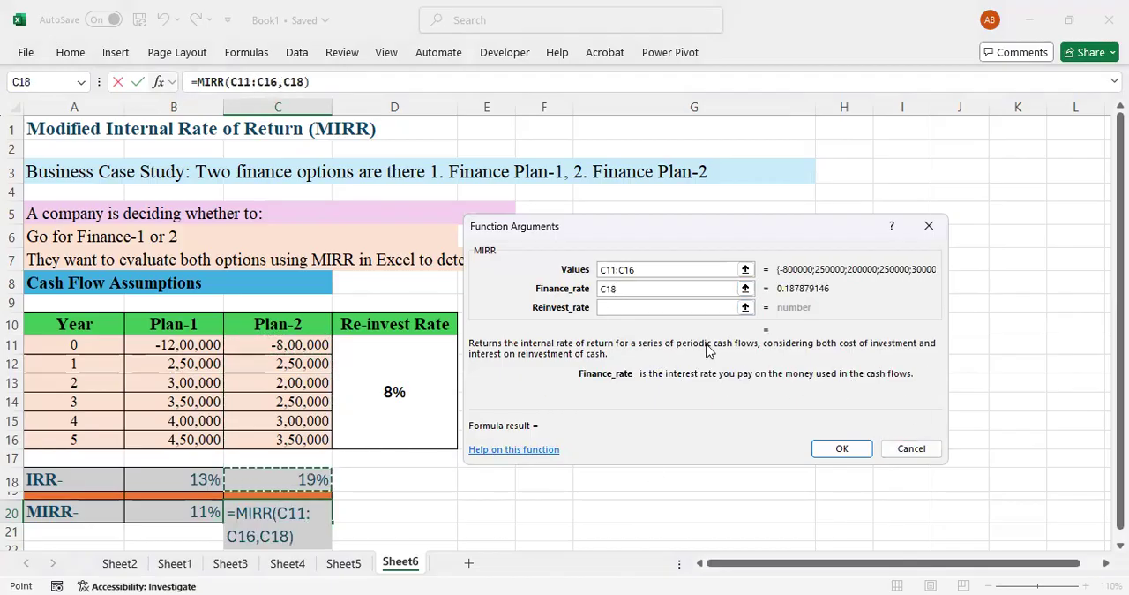
left_click(633, 307)
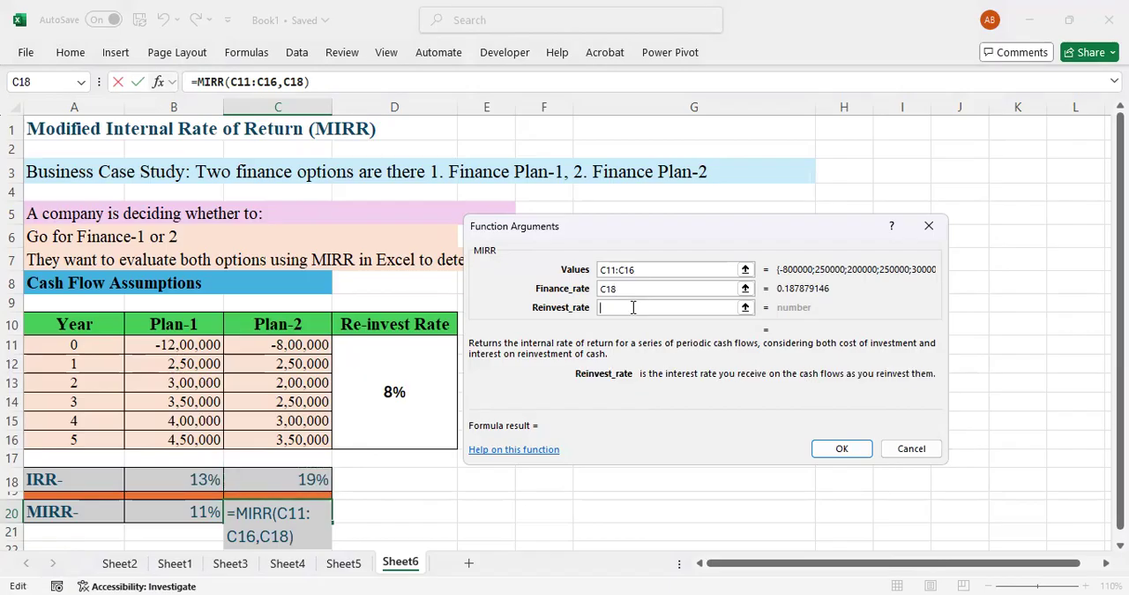
left_click(396, 392)
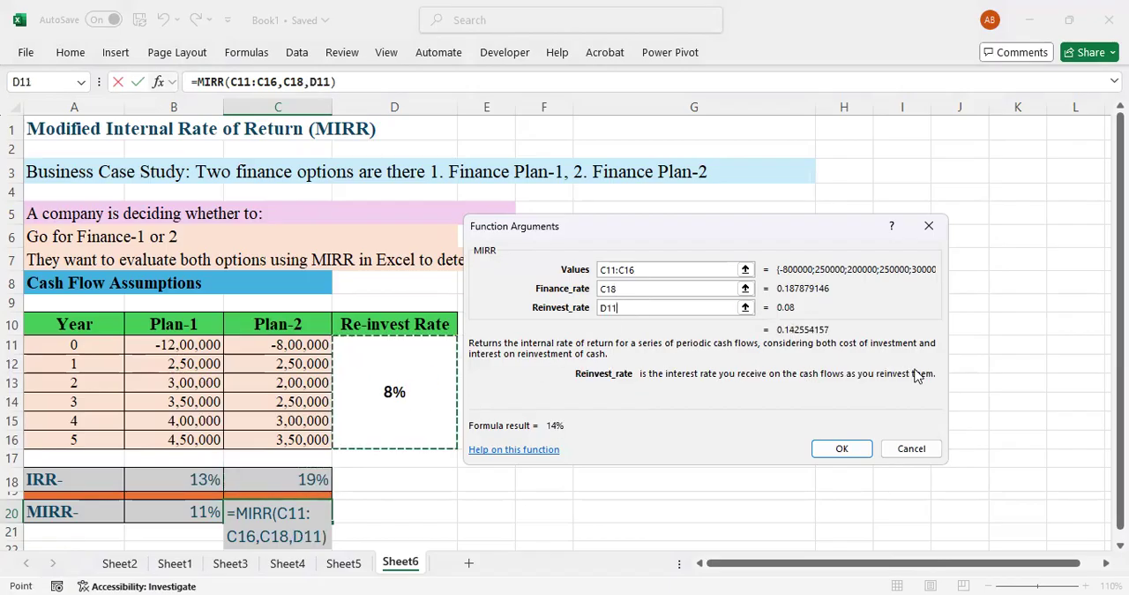
left_click(837, 450)
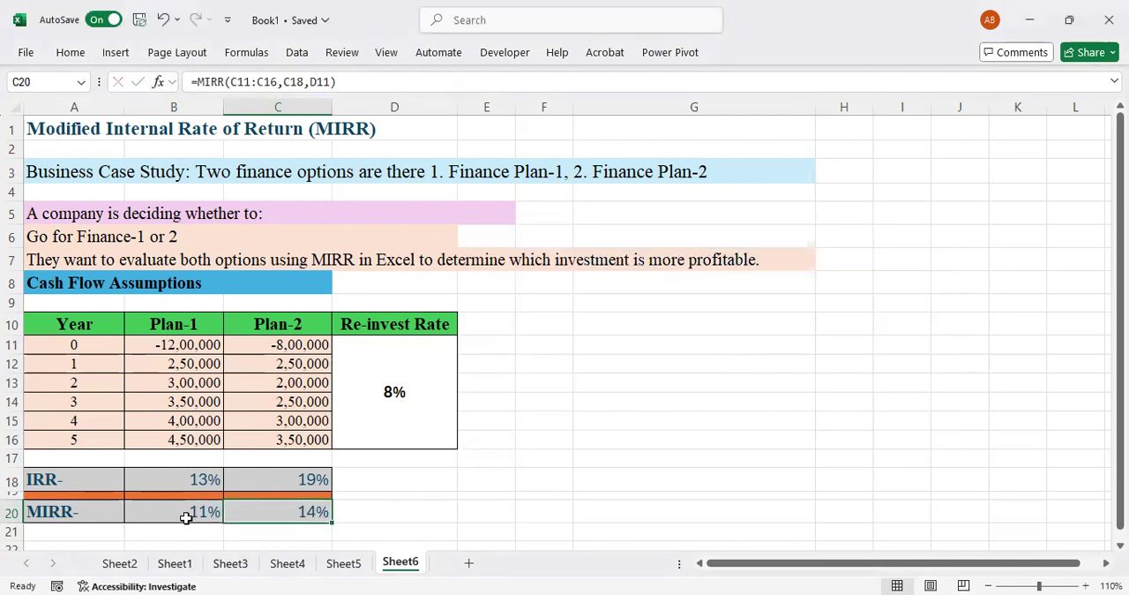
Compare the MIRR results of Plan-1 and Plan-2 in row 20.
left_click(187, 511)
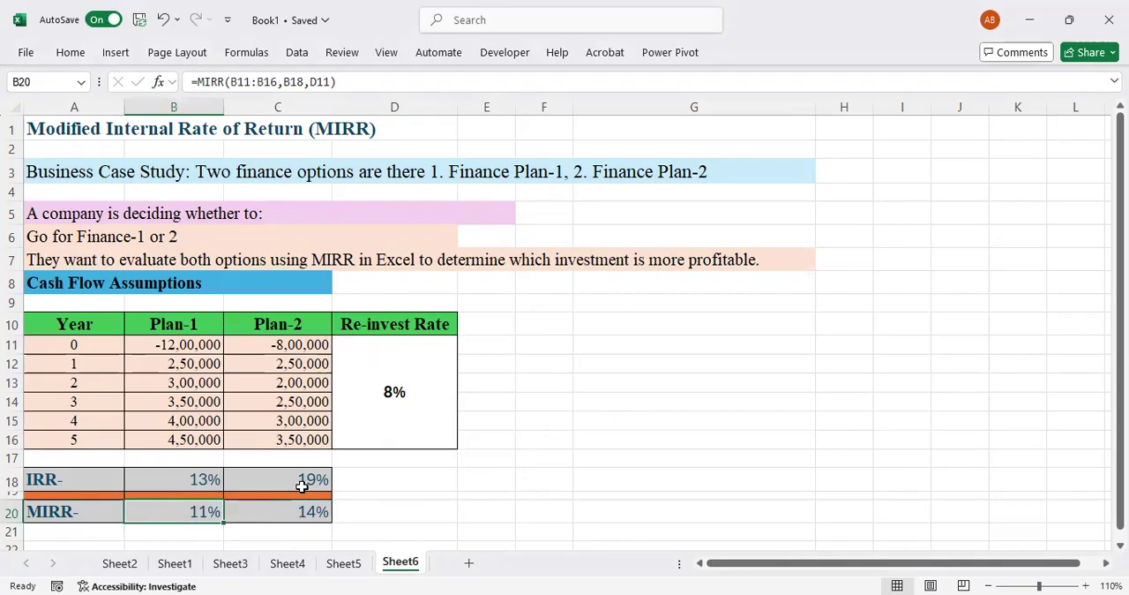
left_click(297, 515)
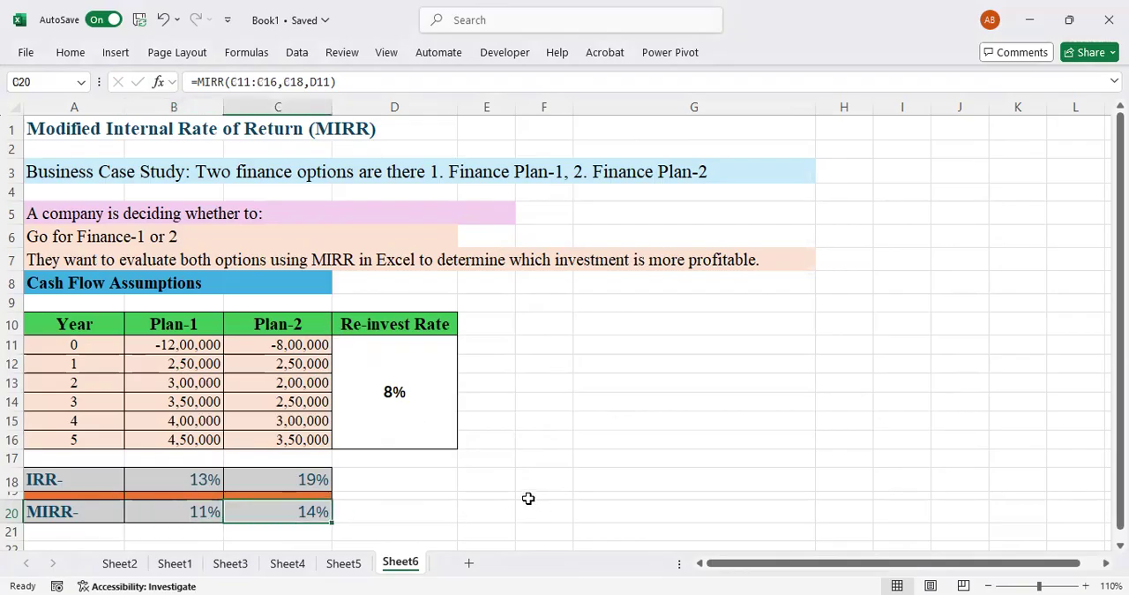